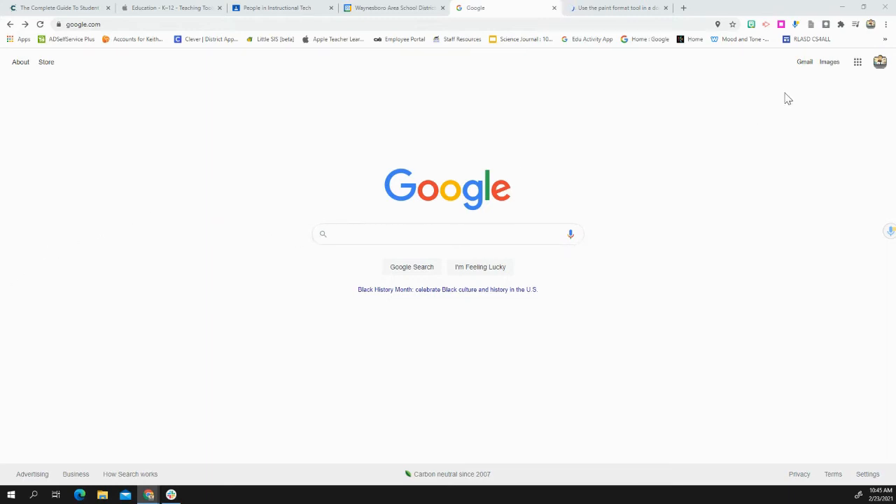
Go to docs.google.com in the current browser tab
click(857, 63)
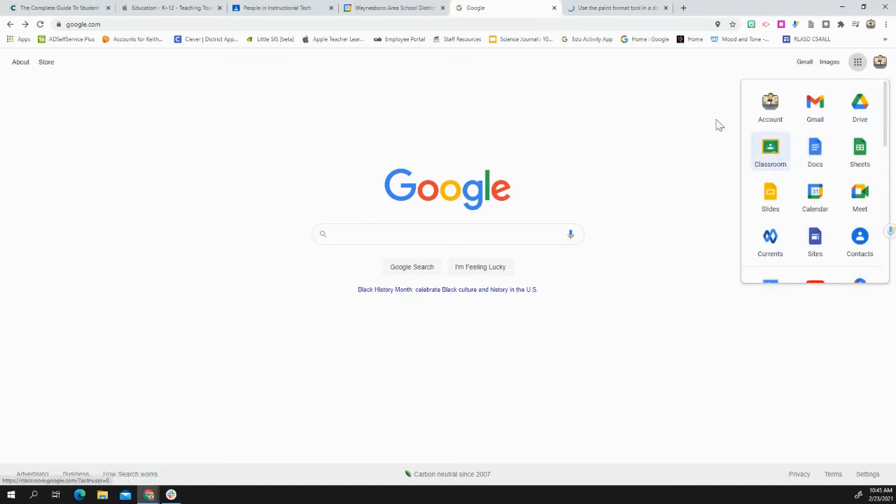
click(429, 109)
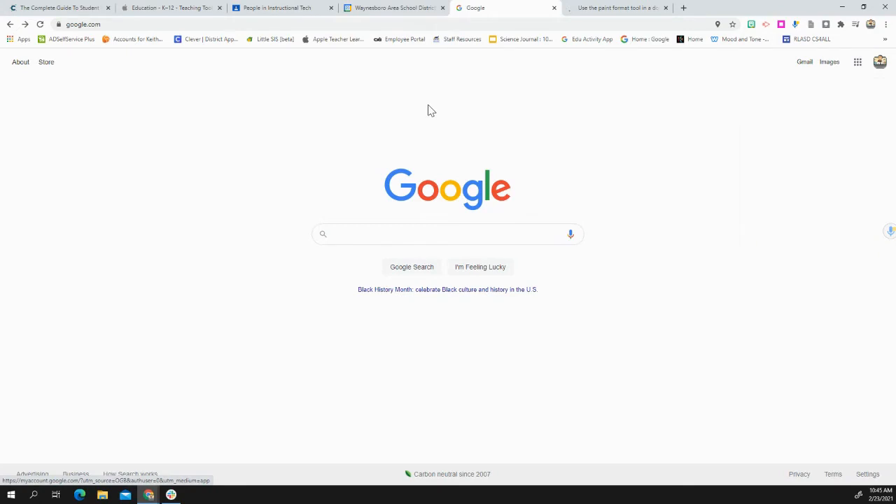
click(130, 24)
text(doc)
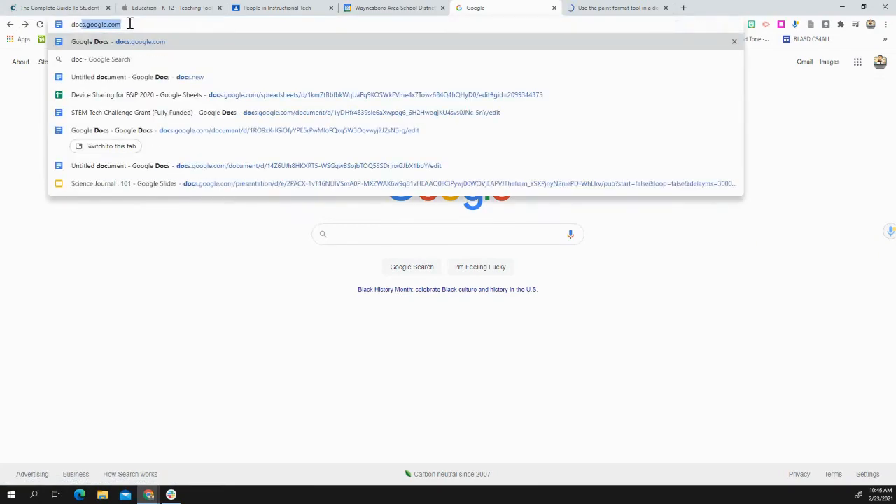
text(s.new)
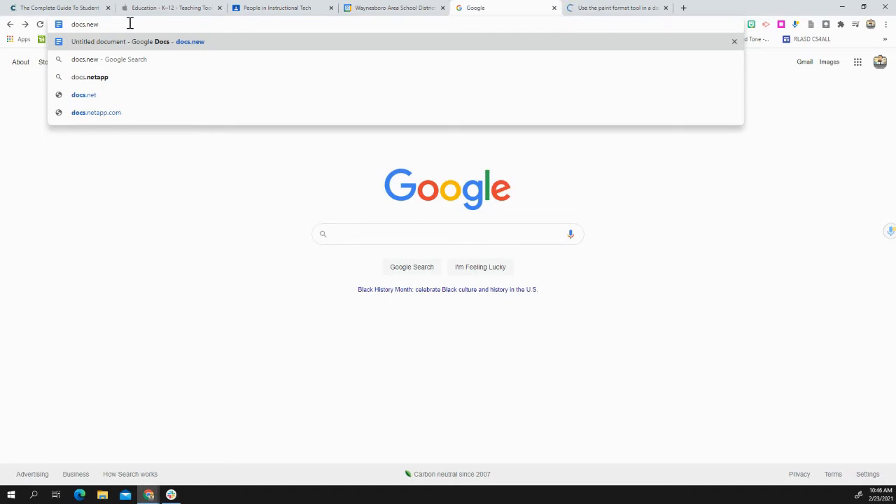
key(BackSpace)
key(BackSpace)
key(BackSpace)
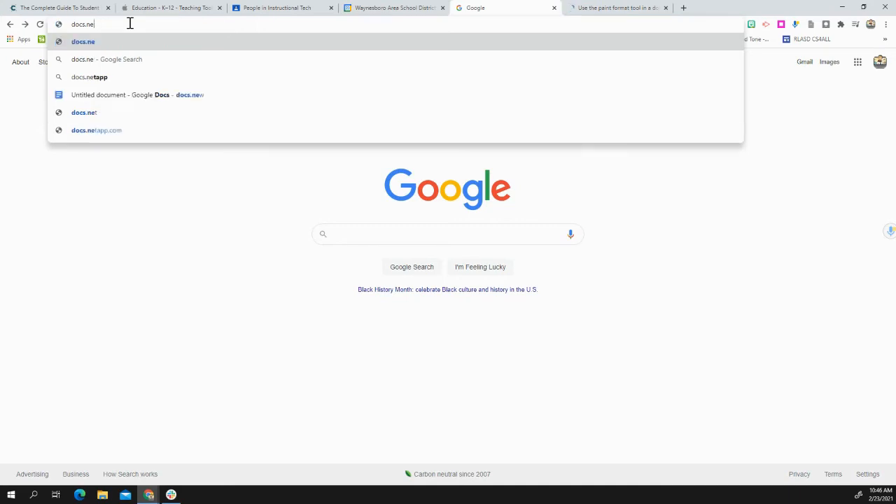
text(google.com)
key(Return)
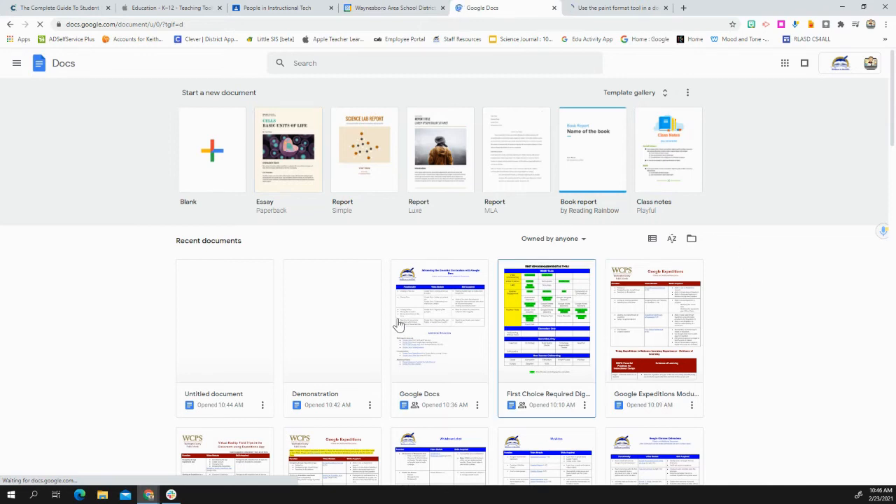
Look through the recent documents and create a new blank document
scroll(469, 374, down, 1)
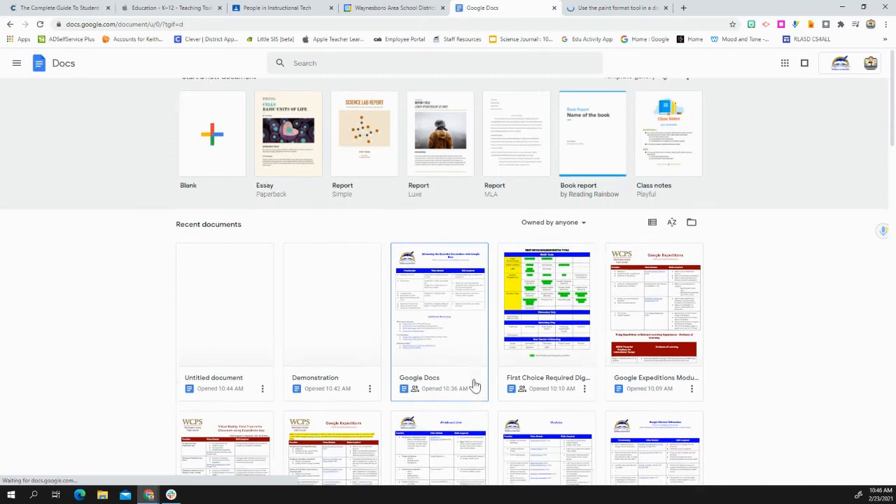
scroll(474, 384, down, 5)
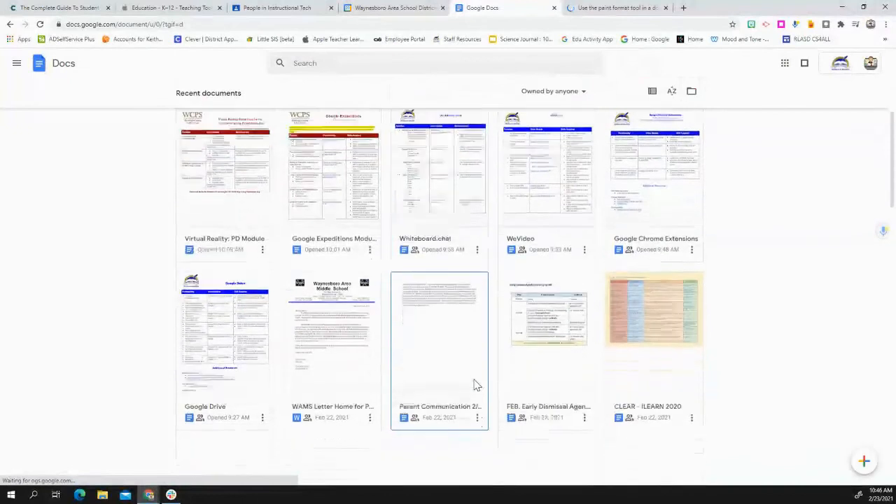
scroll(474, 384, down, 3)
scroll(474, 384, up, 3)
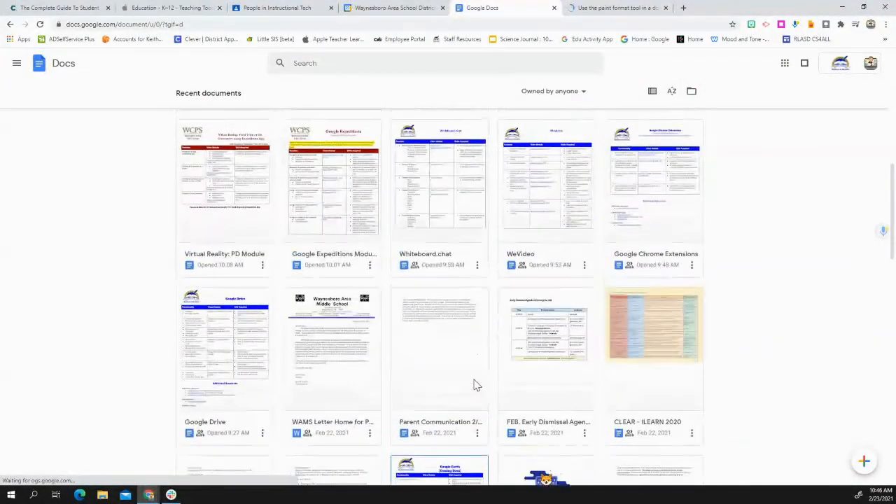
scroll(161, 238, up, 5)
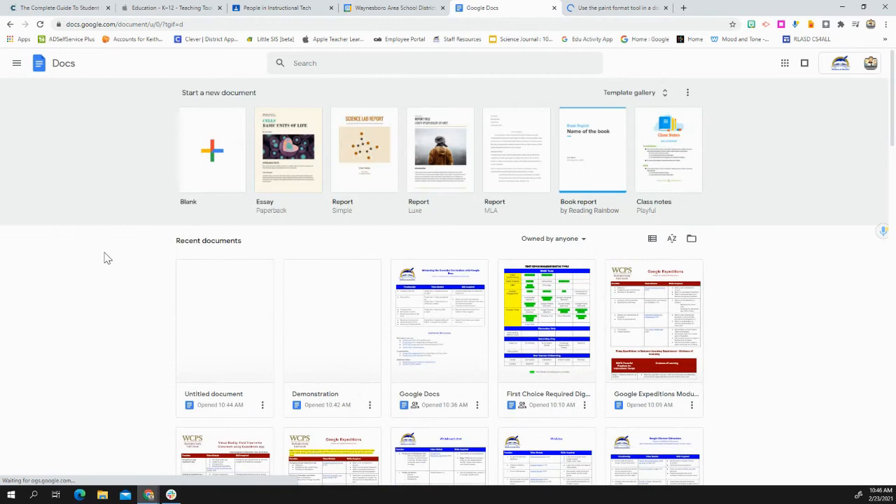
click(215, 153)
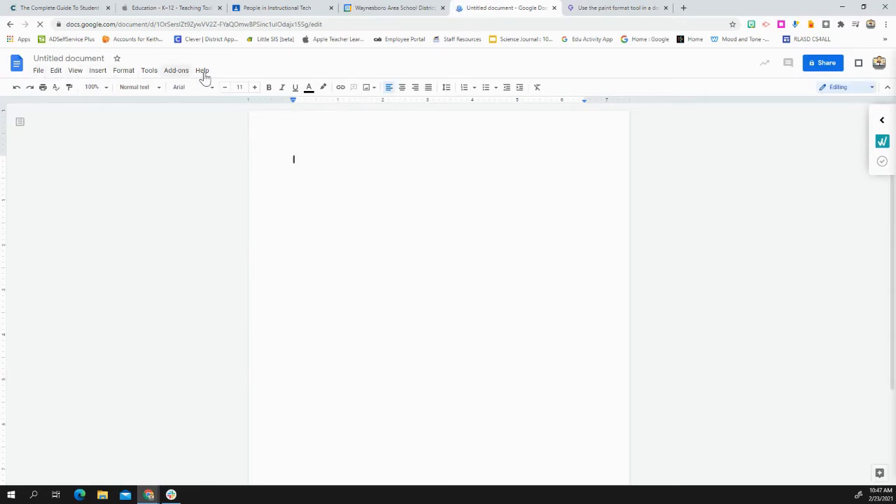
Name the new document "Demonstration" and check its save status
click(68, 59)
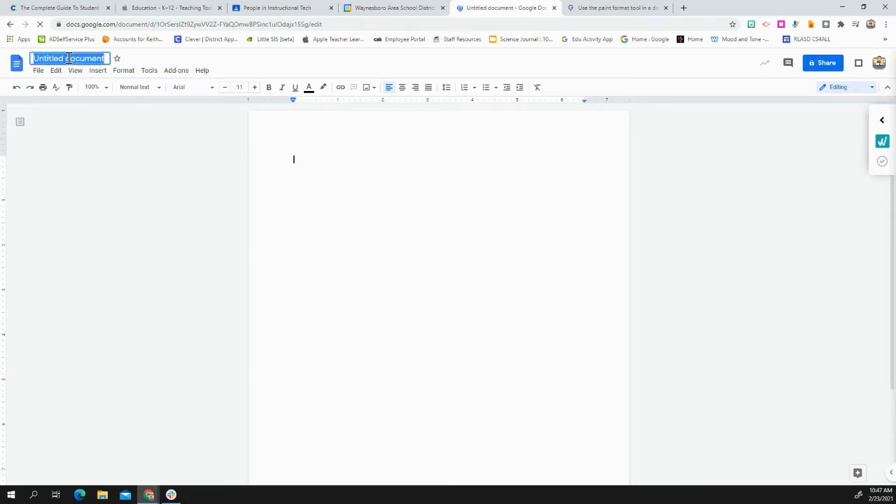
text(Demonstration)
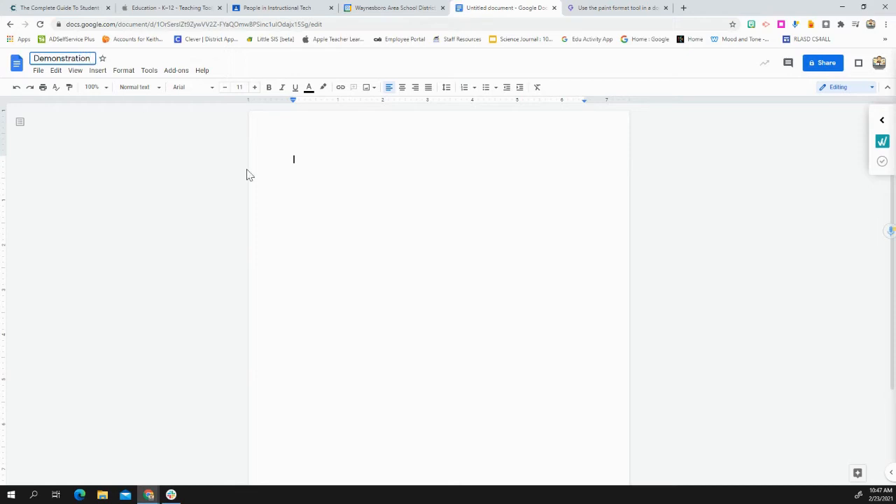
click(278, 166)
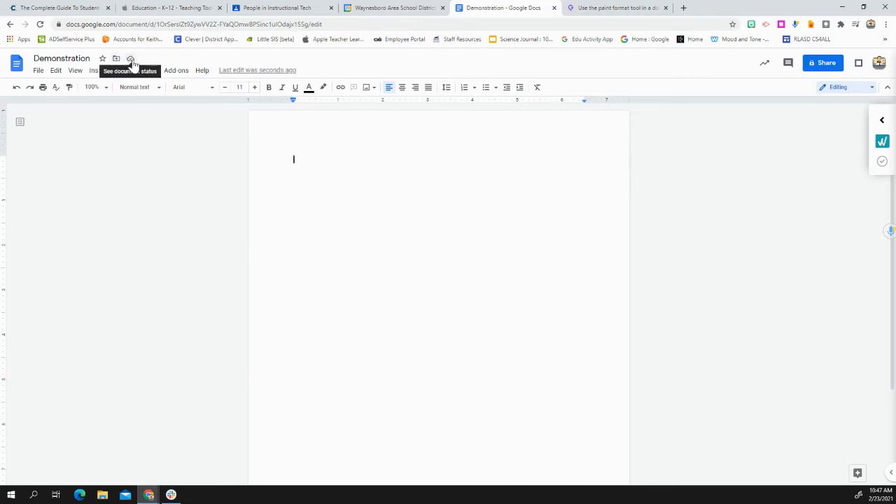
click(131, 60)
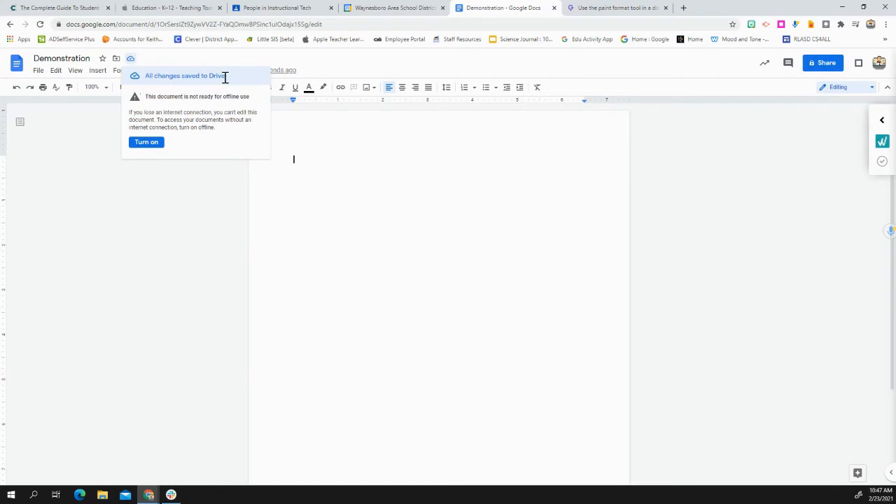
click(199, 197)
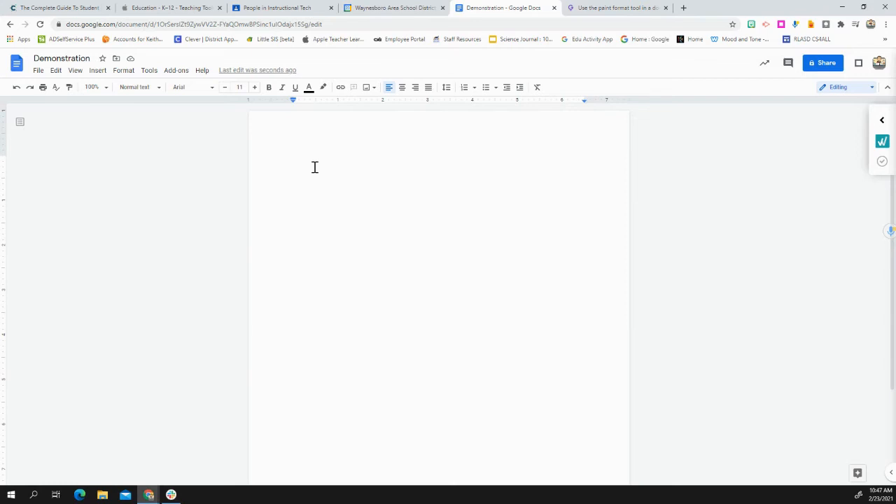
Write "This automatically saves" in the document body, then undo and redo the last word
text(THis)
key(BackSpace)
text(his automatically saves)
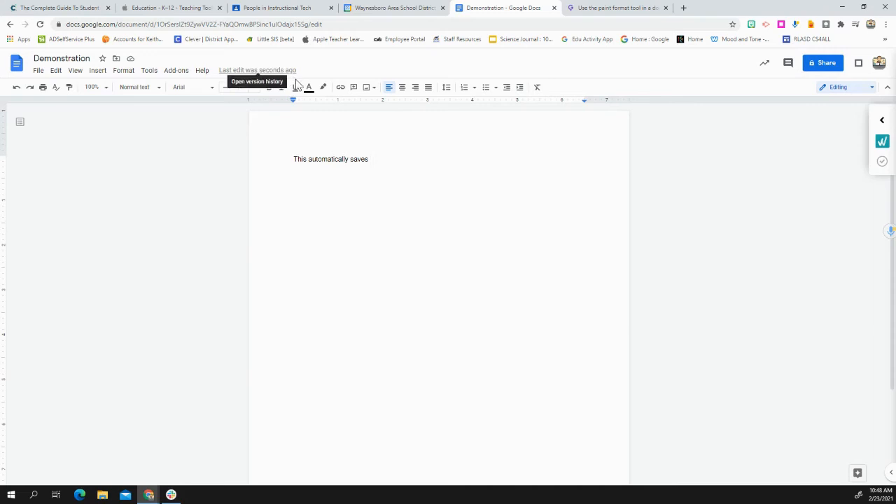
click(17, 90)
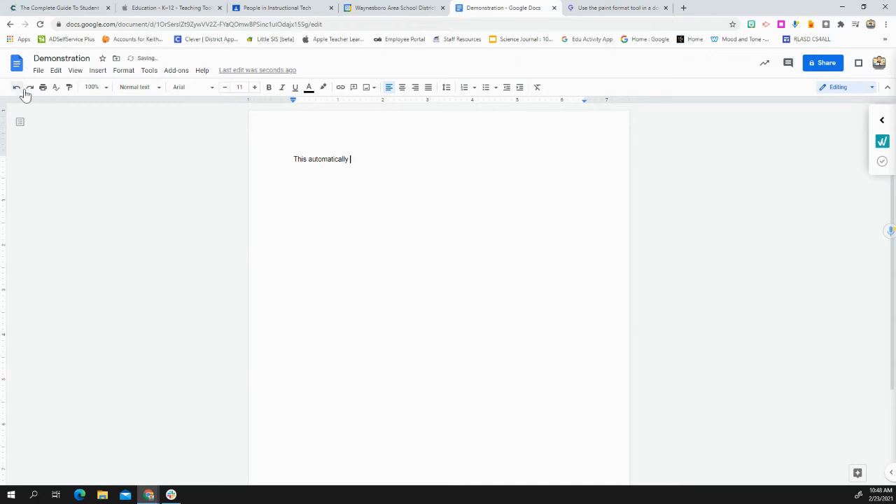
click(28, 91)
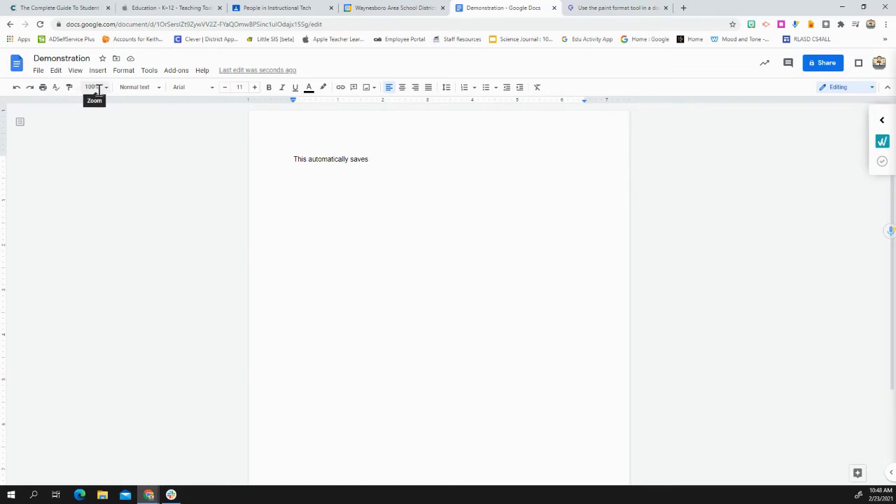
click(137, 88)
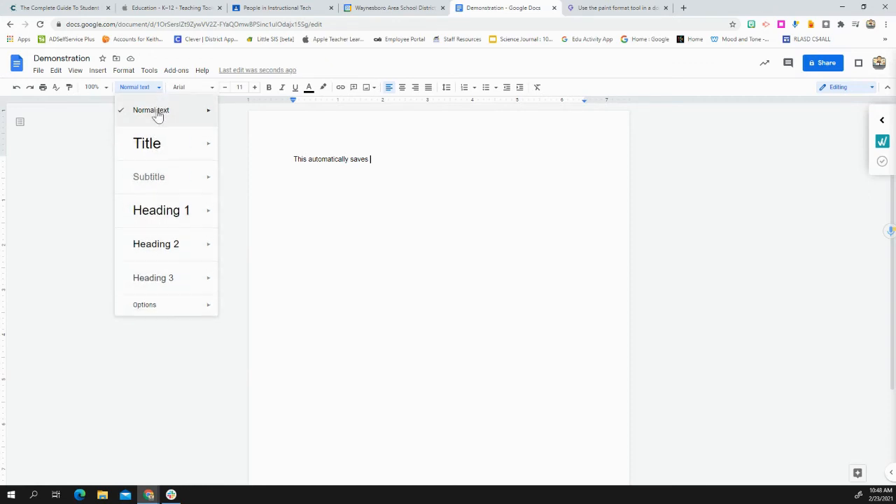
click(105, 148)
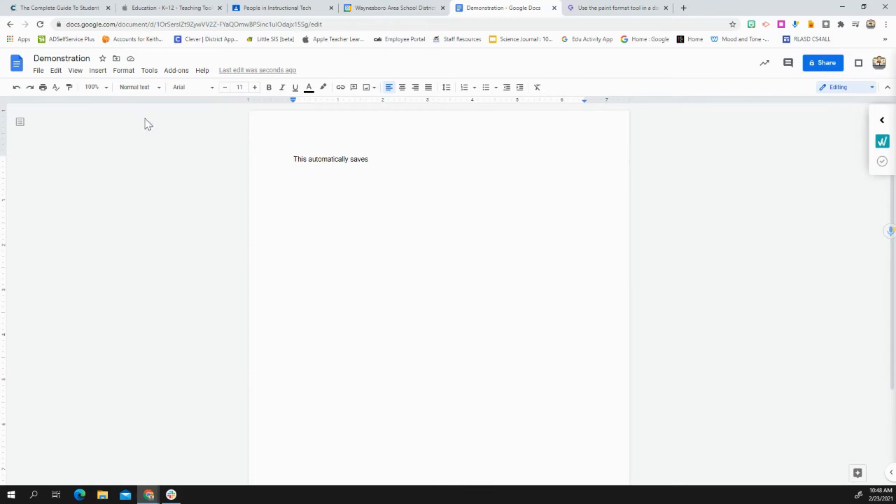
click(213, 91)
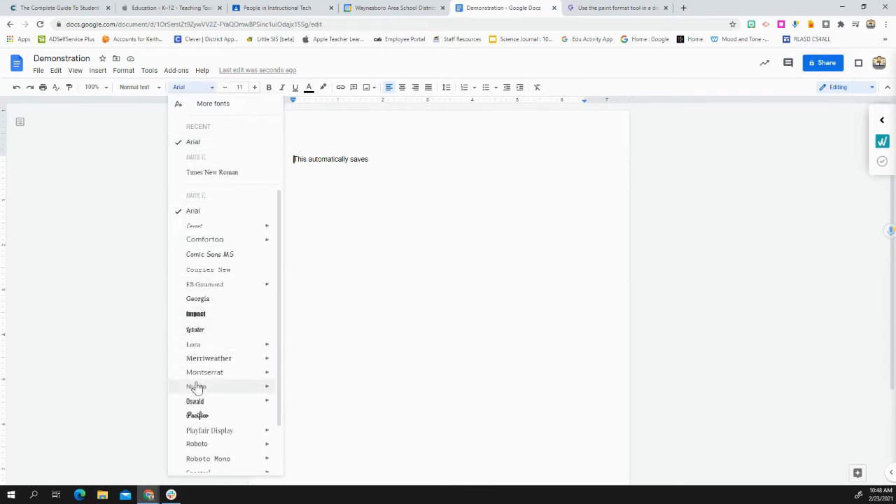
scroll(197, 385, down, 1)
scroll(198, 385, up, 1)
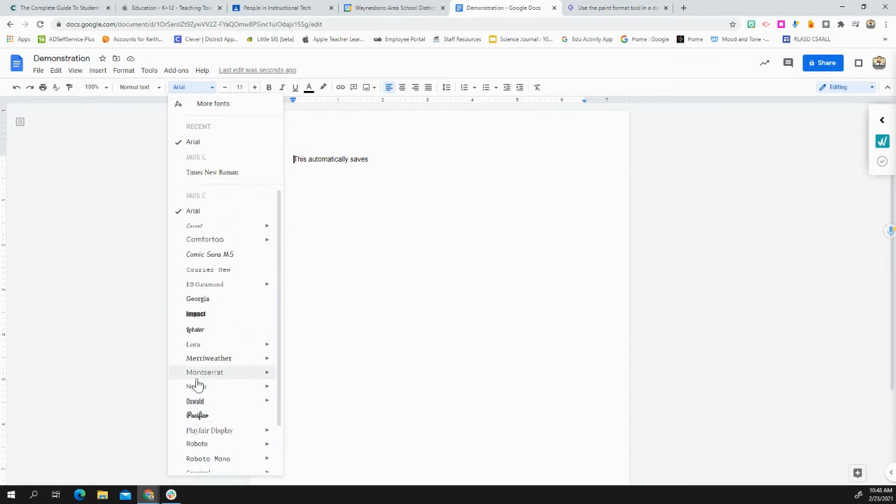
click(156, 193)
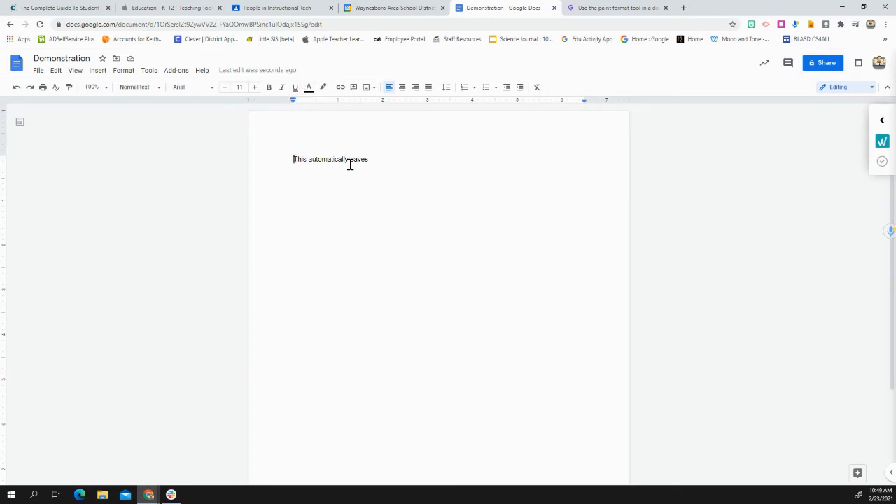
Change the text color of the word "saves" to purple
drag(351, 163, 363, 164)
click(308, 88)
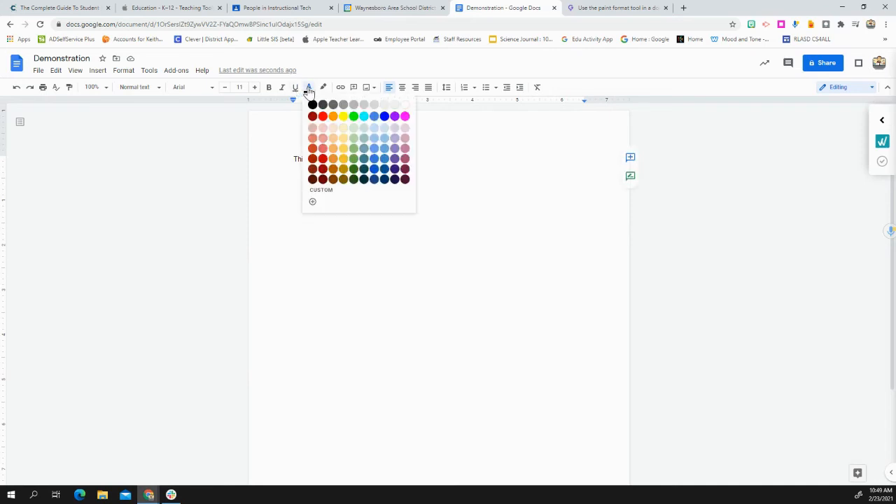
click(395, 116)
click(387, 166)
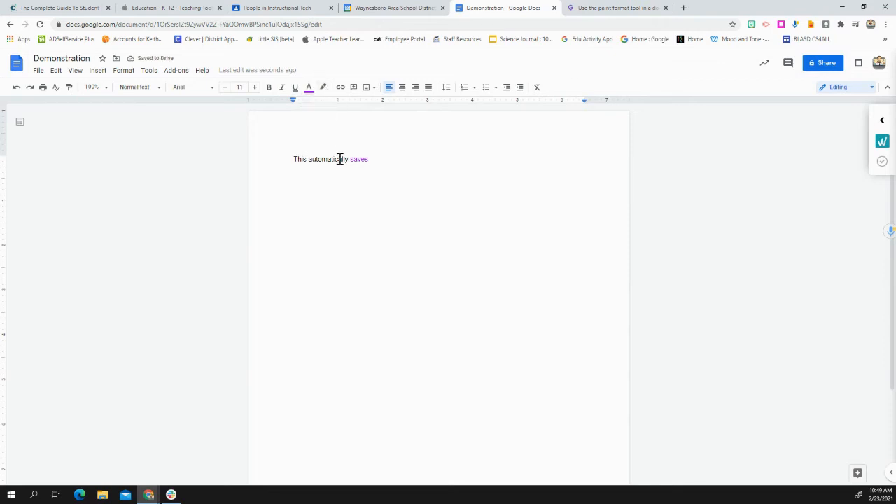
Highlight the word "automatically" in yellow
drag(347, 159, 309, 159)
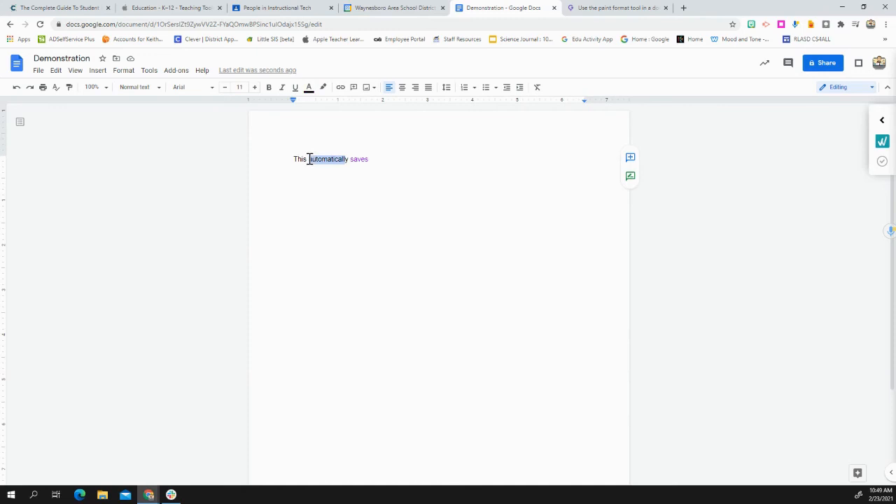
click(323, 87)
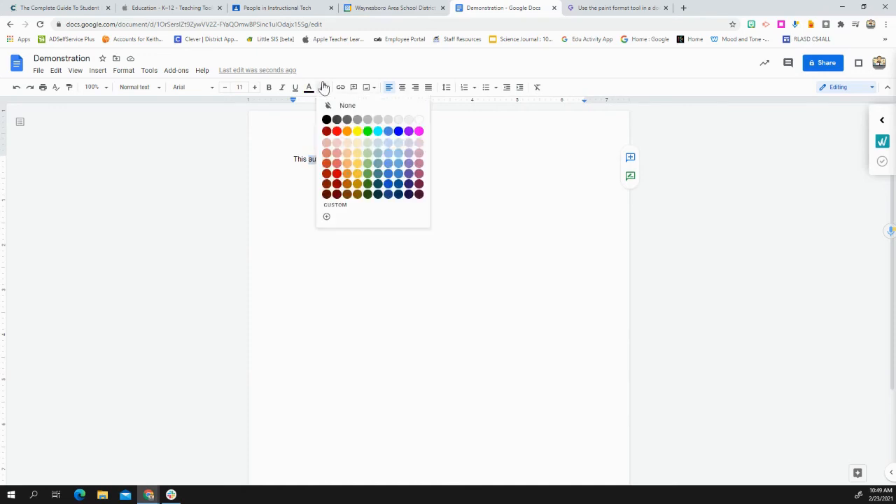
click(357, 131)
click(354, 210)
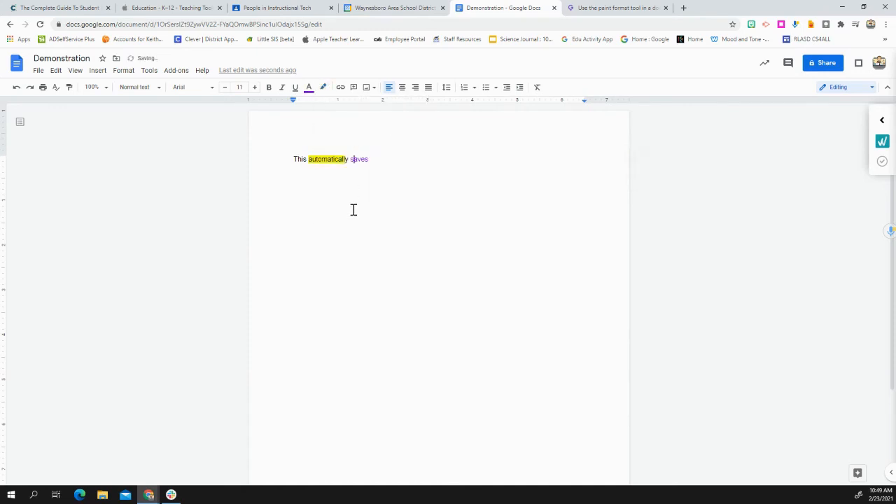
Set the text color of "automatically saves" to black and remove its highlight
click(367, 159)
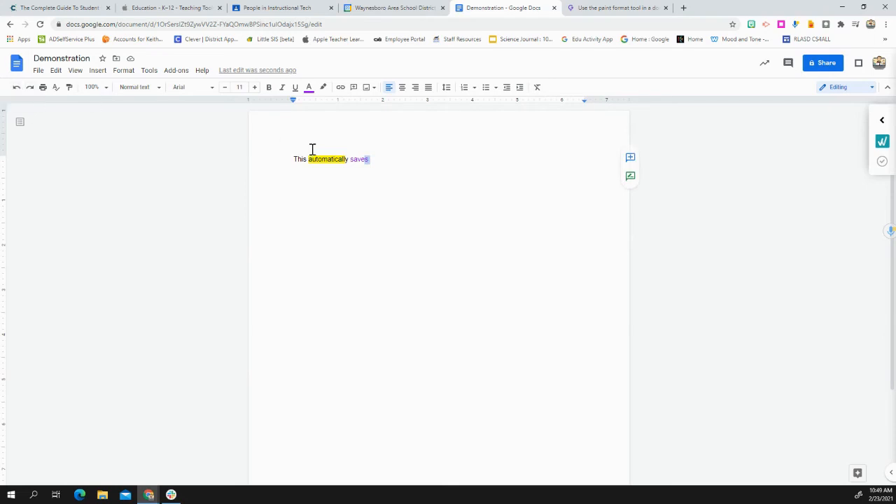
click(376, 159)
drag(370, 159, 306, 160)
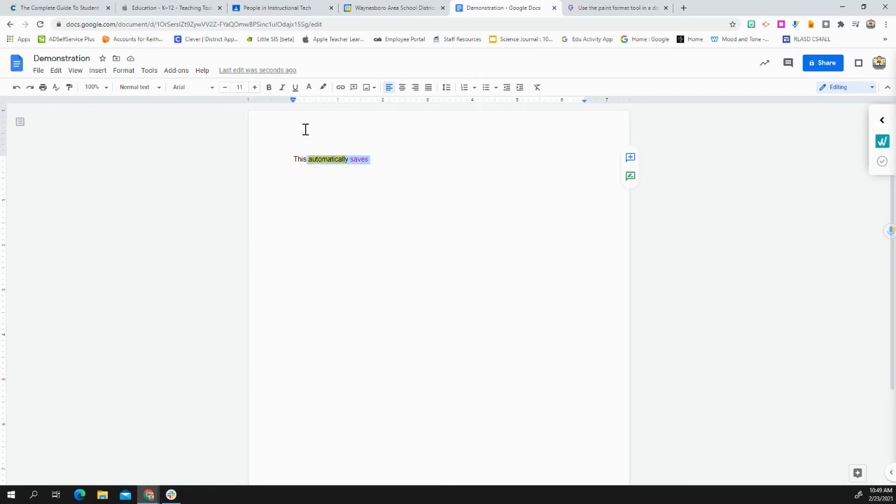
click(309, 91)
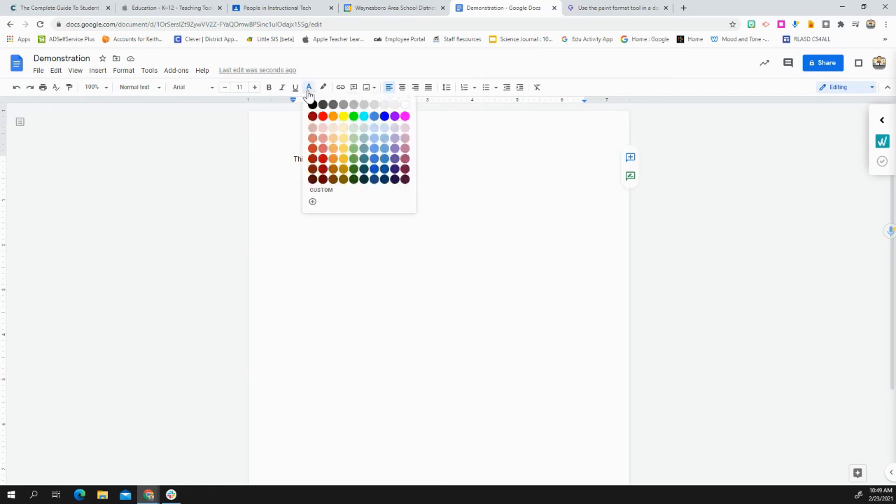
click(312, 107)
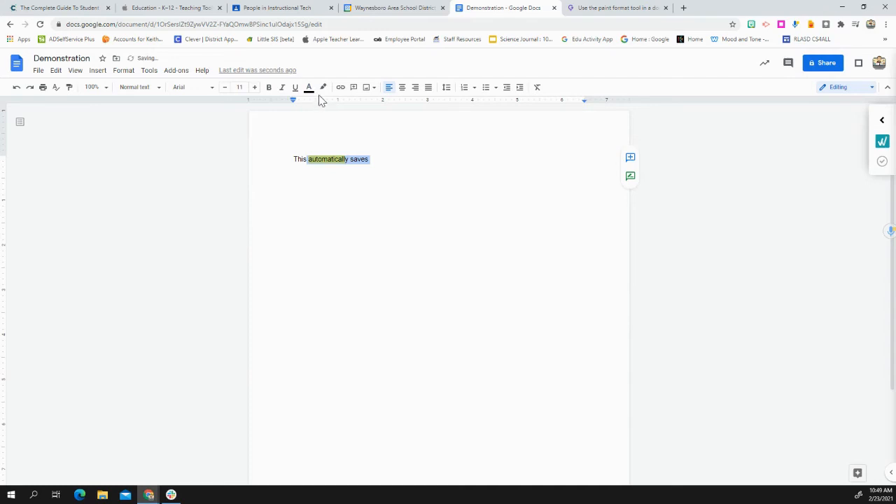
click(323, 88)
click(333, 110)
click(376, 164)
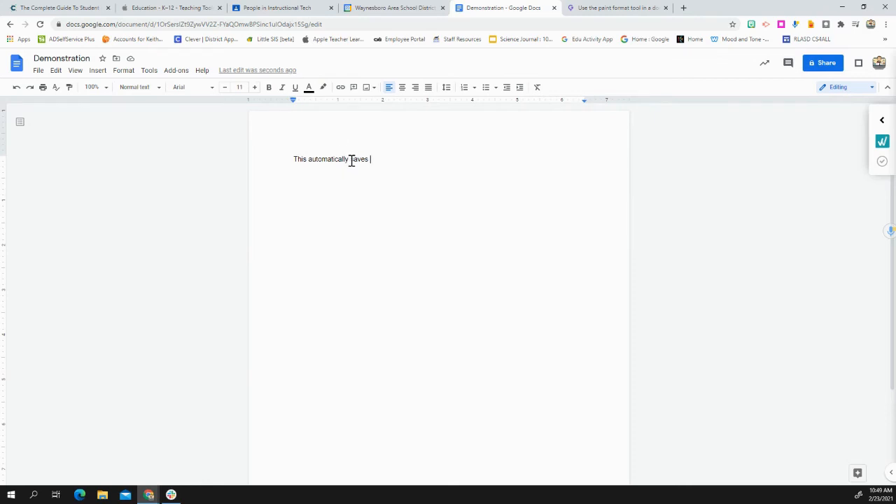
Copy the web address of the open Apple K–12 Education teaching tools page
click(187, 10)
click(195, 22)
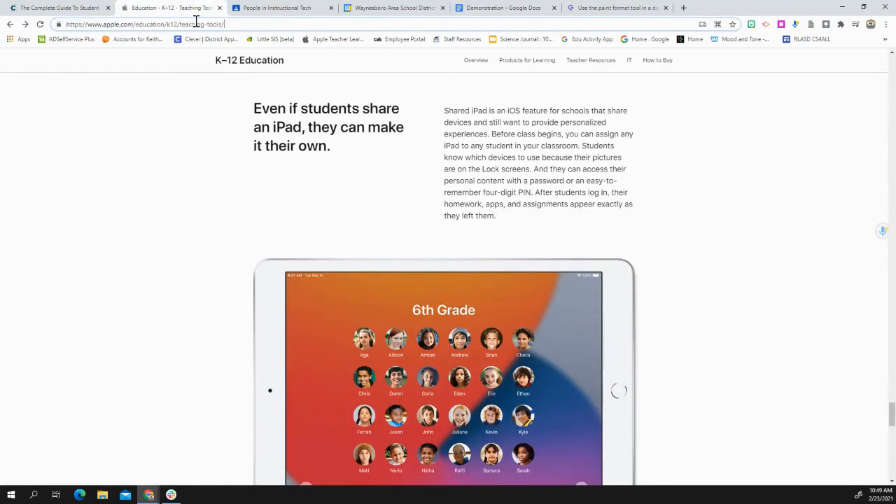
drag(226, 25, 65, 20)
key(ctrl+c)
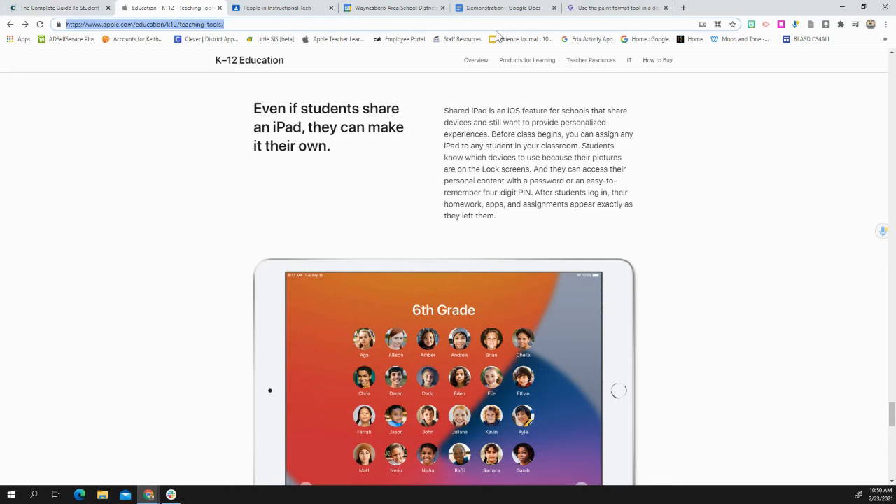
In the Demonstration document, link the word "saves" to the copied teaching-tools address and preview the link
click(522, 8)
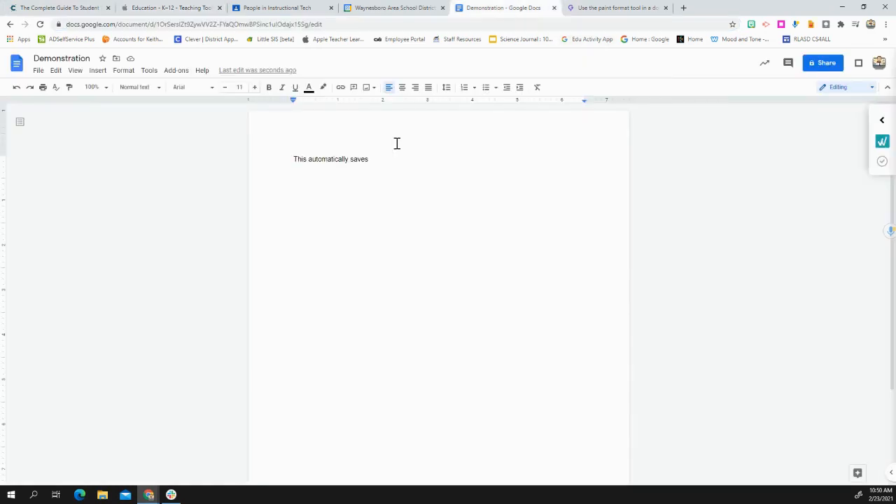
drag(352, 159, 363, 160)
click(341, 88)
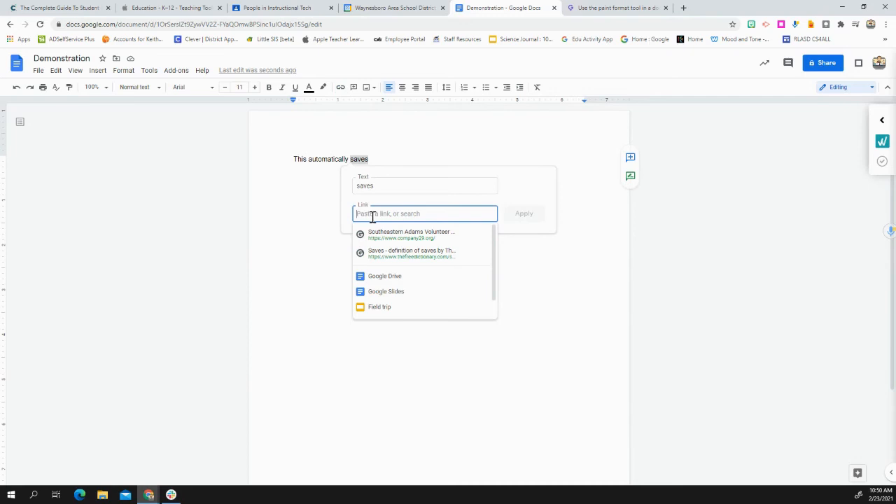
key(ctrl+v)
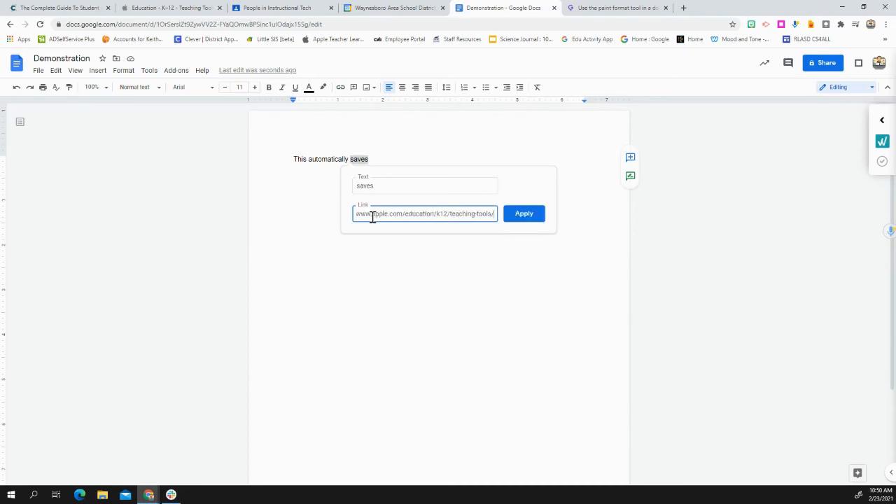
click(515, 224)
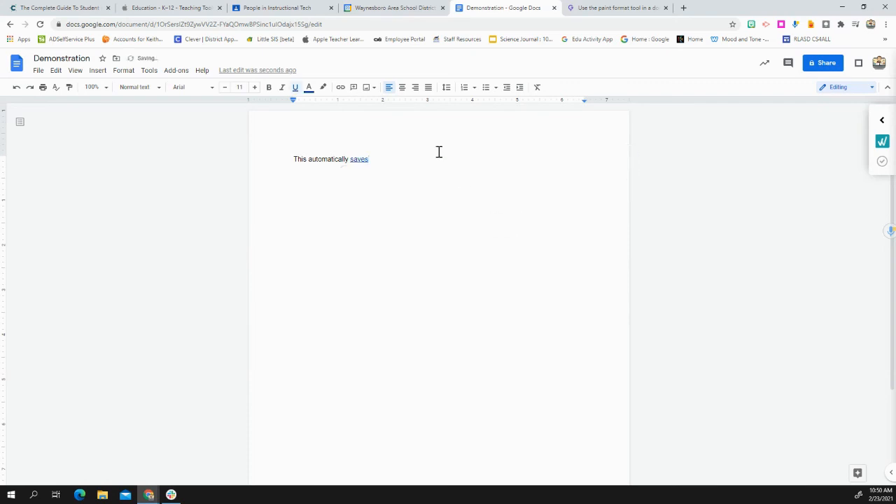
click(361, 159)
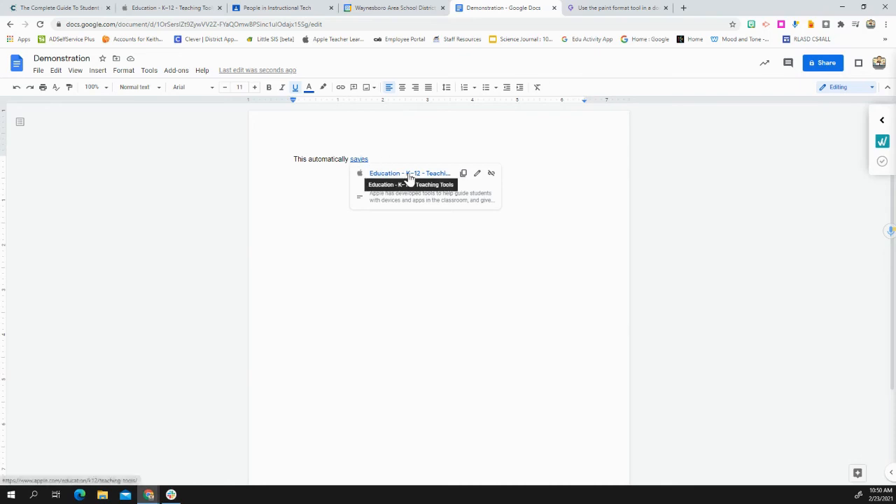
click(391, 150)
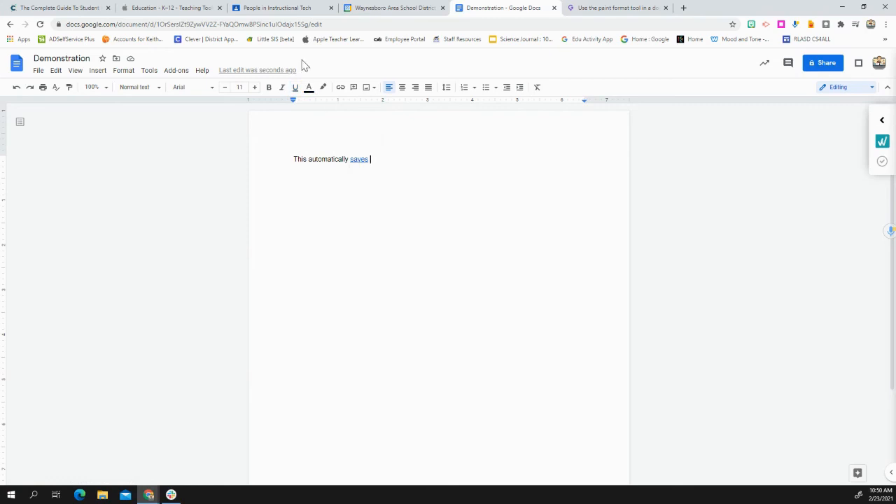
Draft a comment on the word "saves" that mentions a suggested contact, and discard it
click(354, 90)
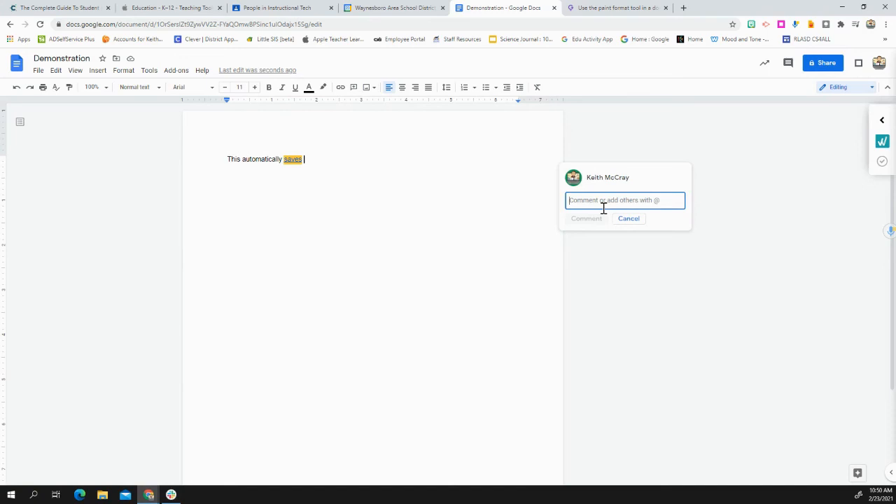
text(@)
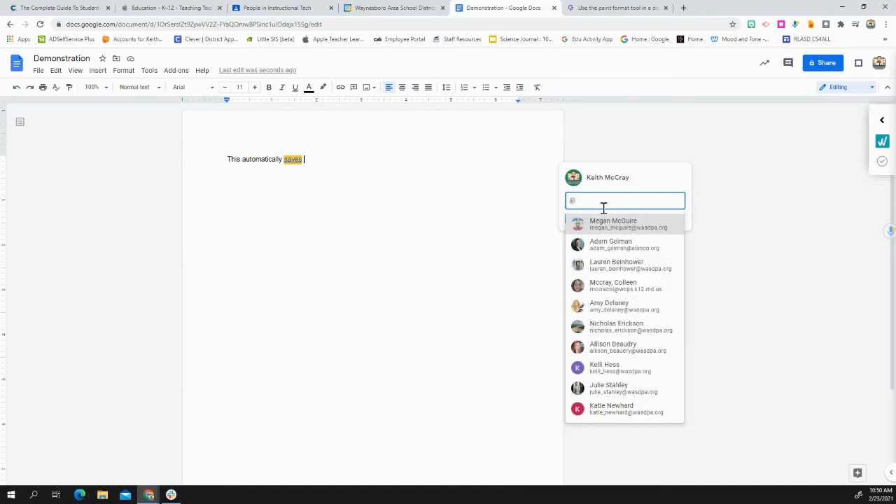
click(606, 224)
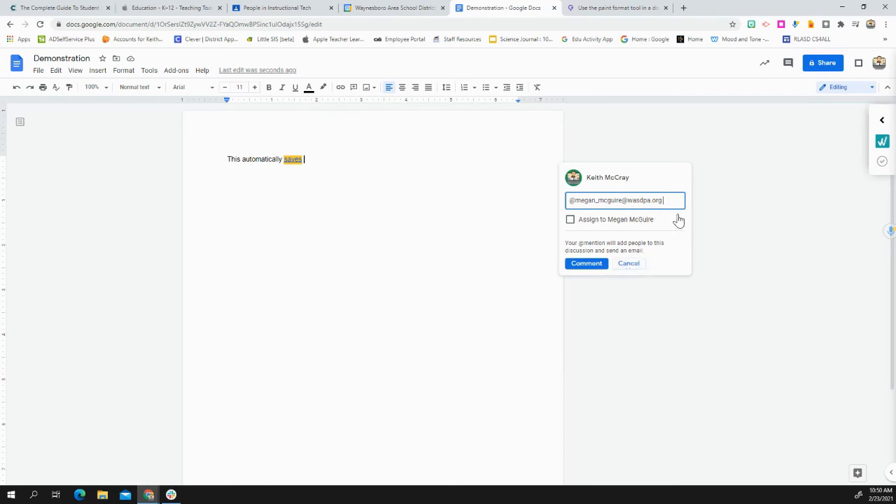
click(666, 198)
click(625, 265)
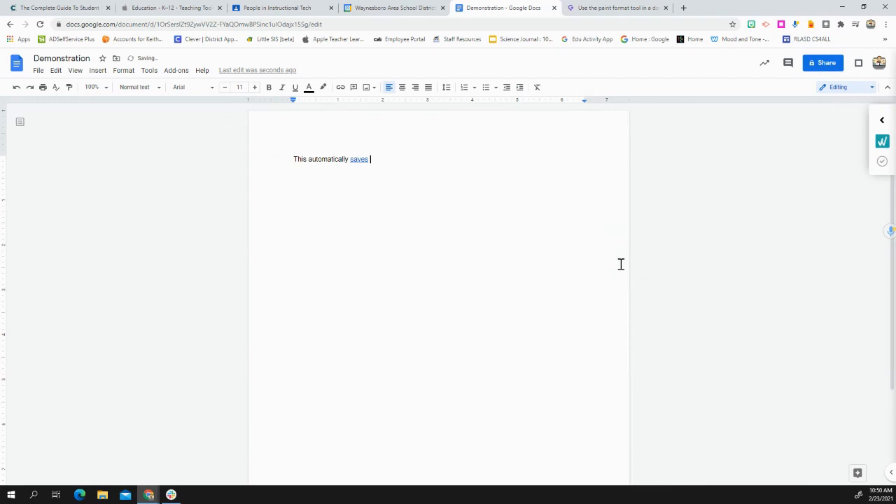
click(369, 92)
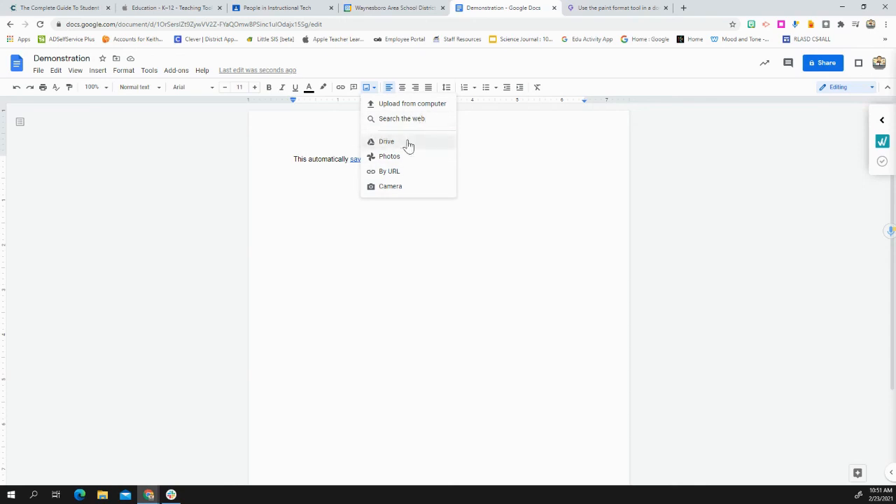
click(488, 211)
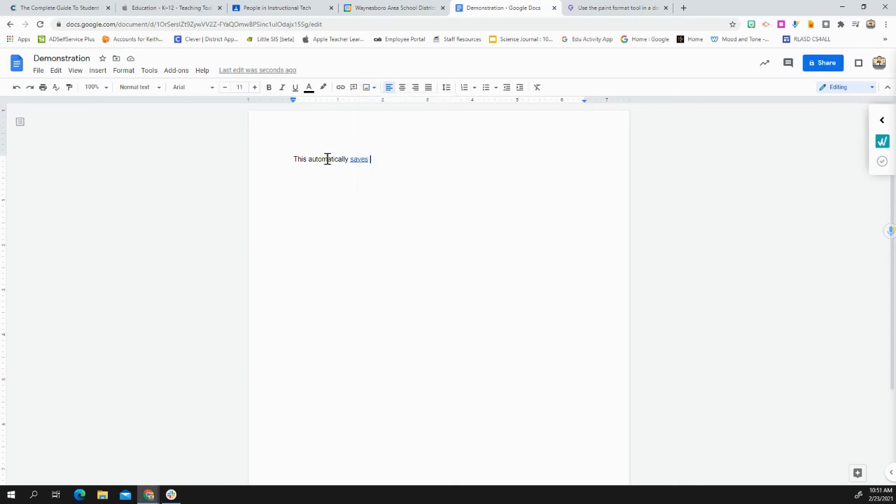
Try center, right and left alignment on the line of text, finishing with justified alignment
click(403, 90)
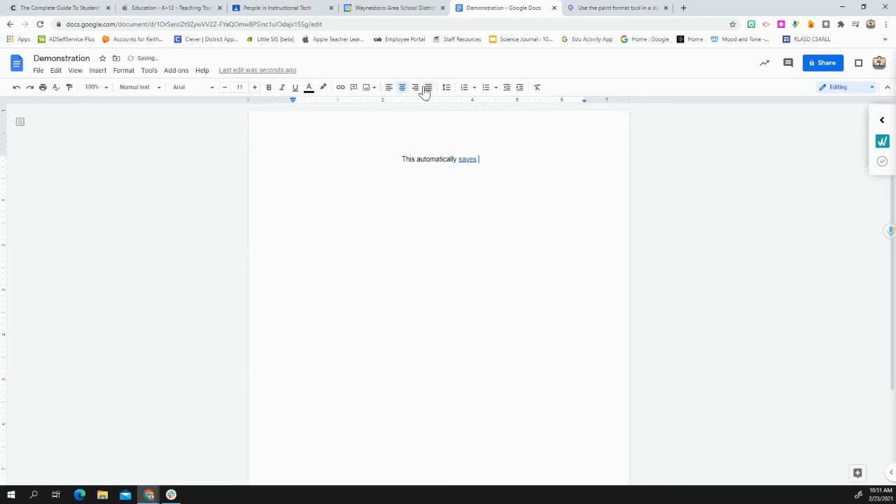
click(417, 89)
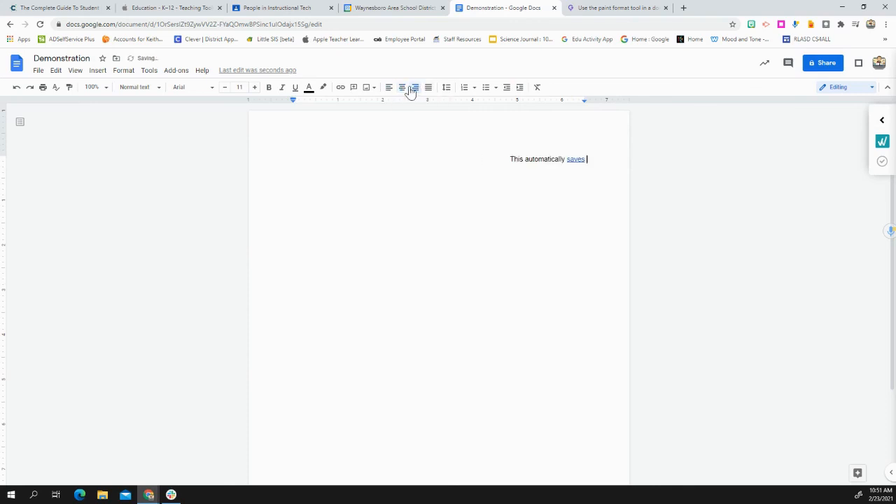
click(402, 89)
click(389, 89)
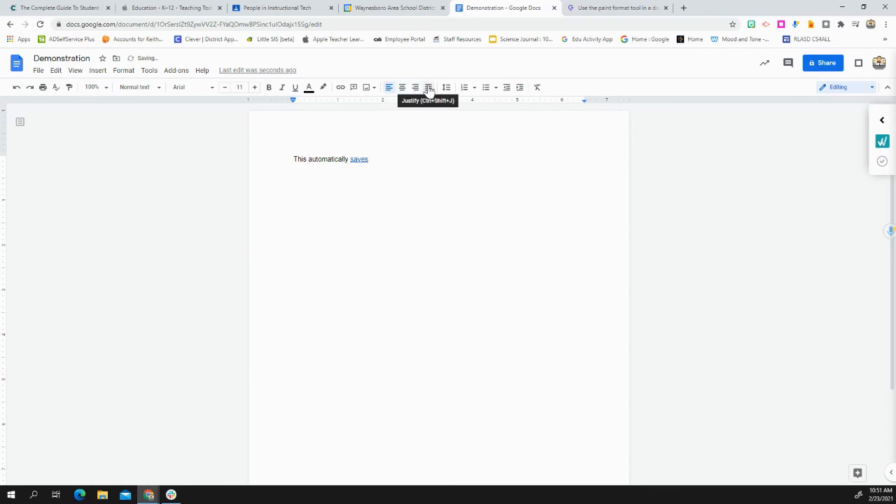
click(429, 89)
Format the line as a numbered list and try bullet formatting on a new item below it
click(446, 90)
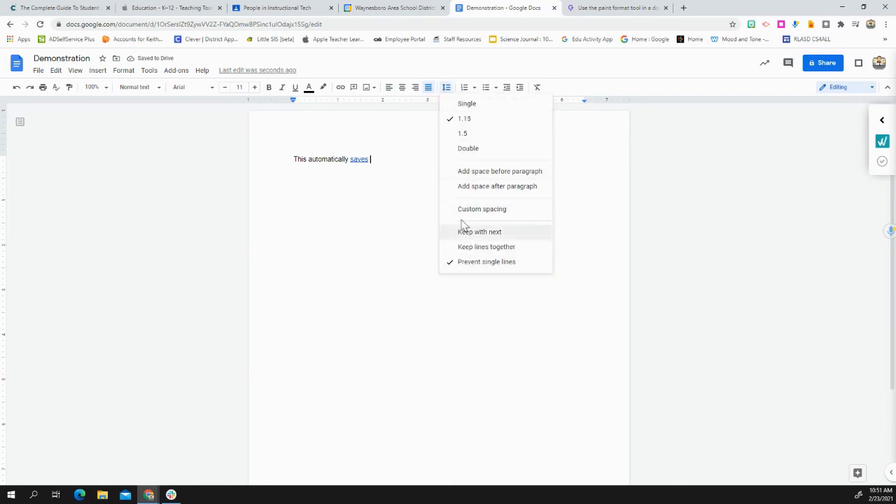
click(464, 89)
click(466, 90)
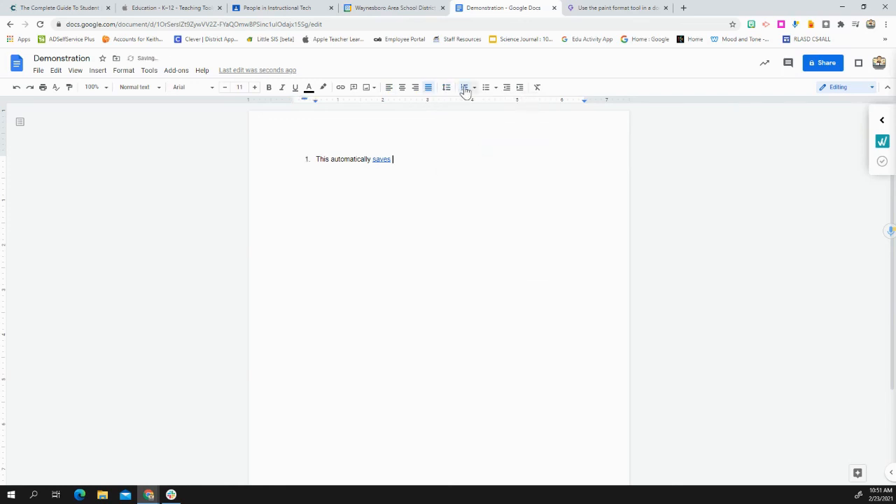
key(Return)
click(486, 88)
Delete the text "This automatically saves" from the first numbered item
drag(396, 163, 292, 158)
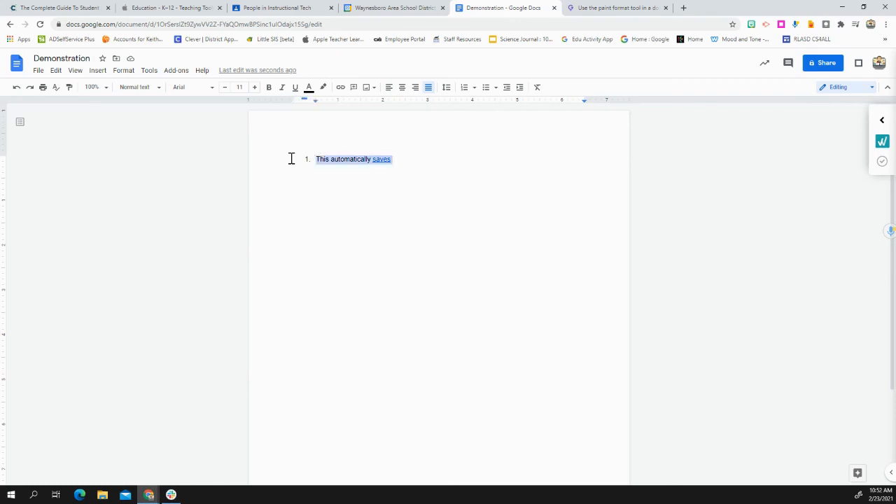
key(BackSpace)
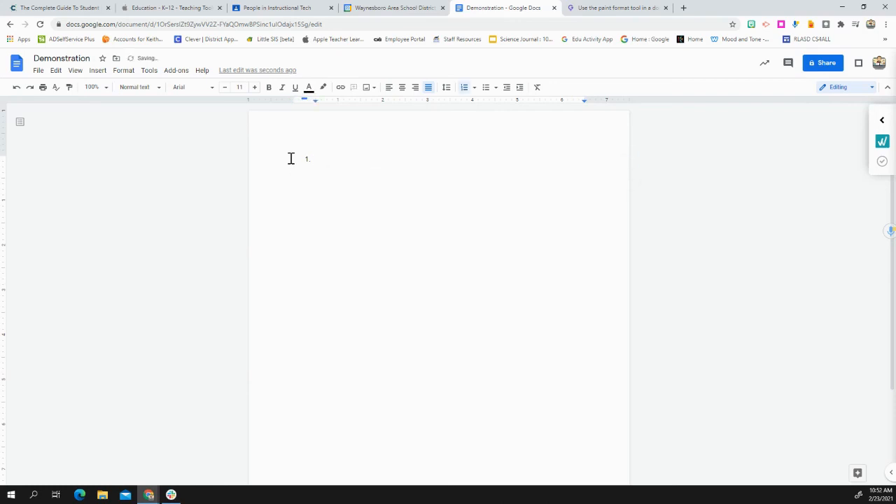